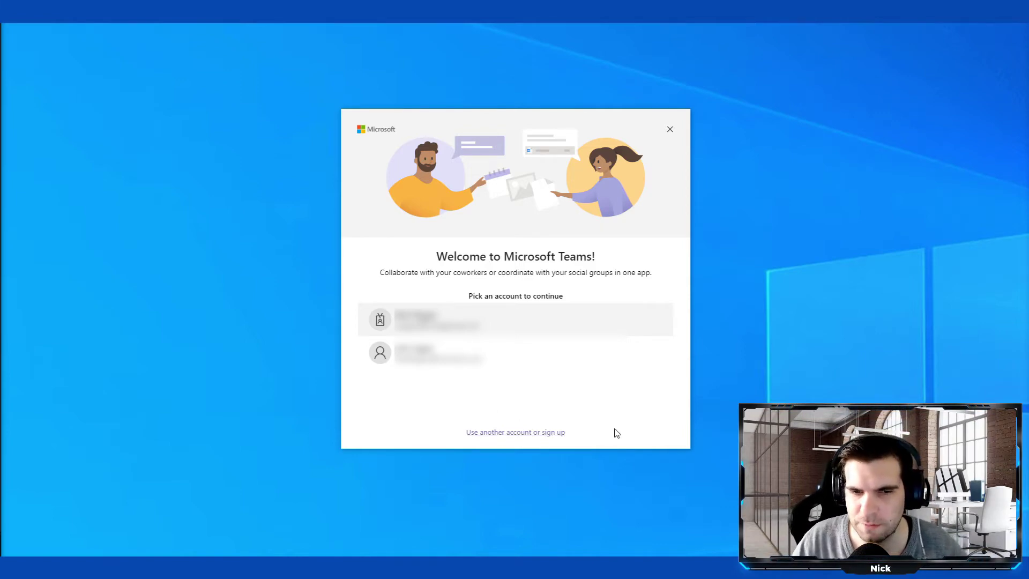
# Switch to a different account, enter the work account's e-mail address, and continue to its password page
pyautogui.click(543, 434)
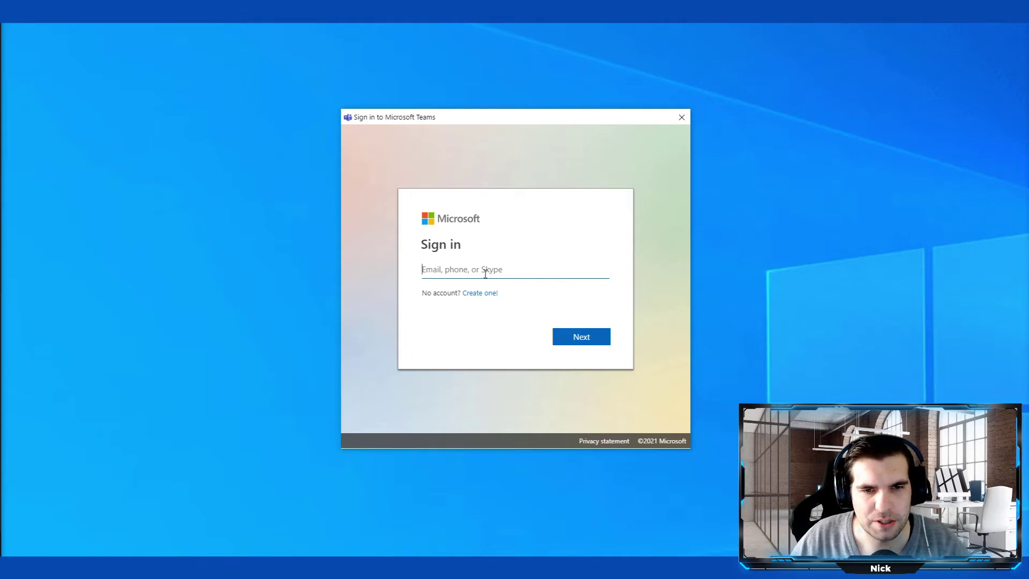
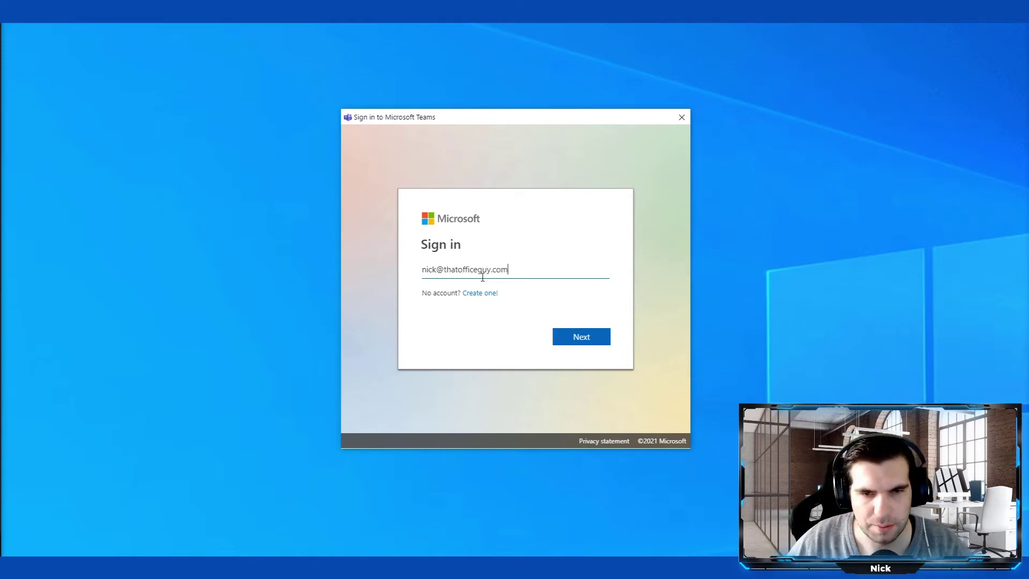
pyautogui.click(584, 338)
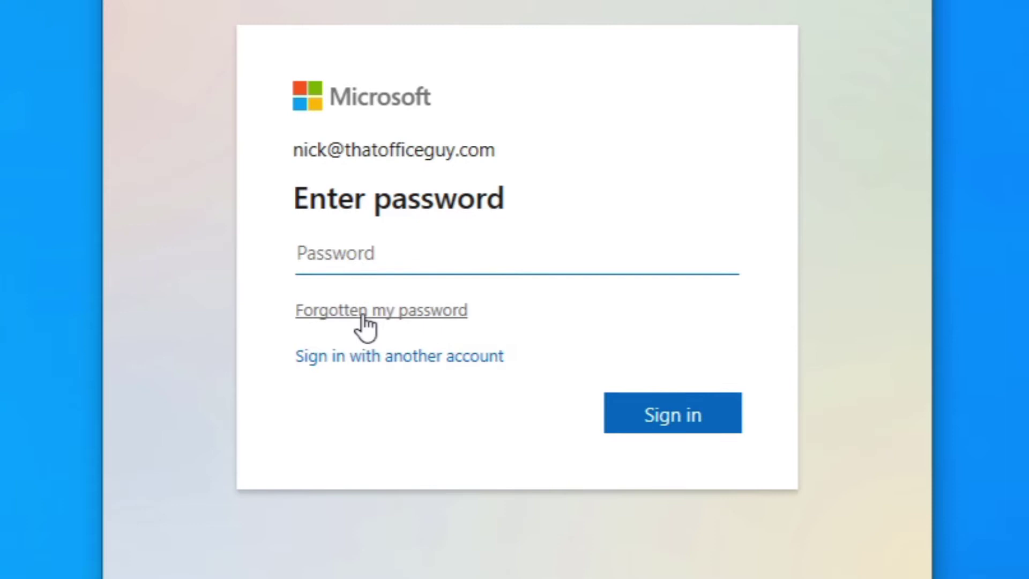
# Start 'Forgotten my password' recovery and submit the account with the captcha picture's characters
pyautogui.click(363, 314)
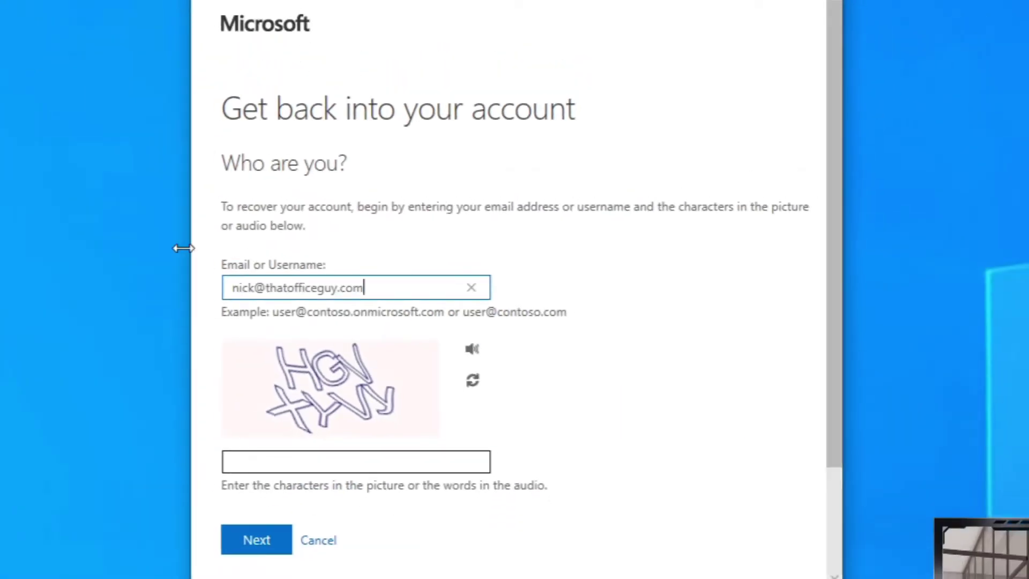
pyautogui.scroll(-3, 582, 378)
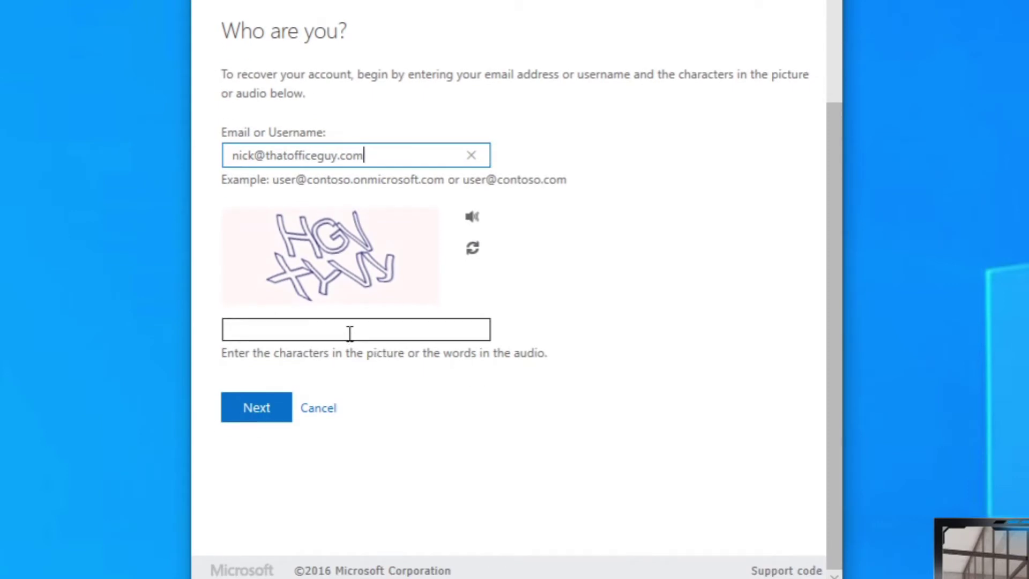
pyautogui.click(291, 328)
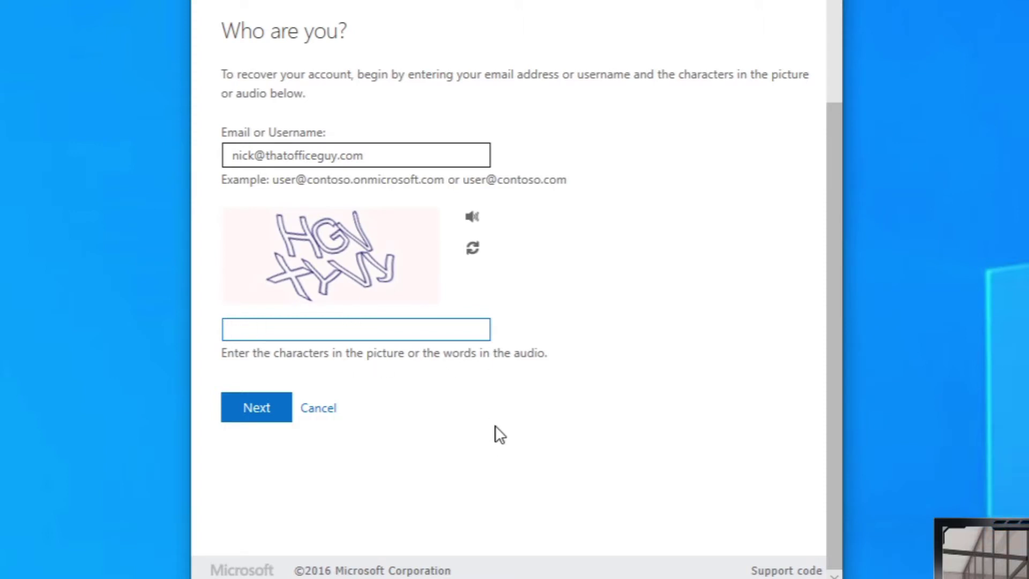
pyautogui.write('HGV')
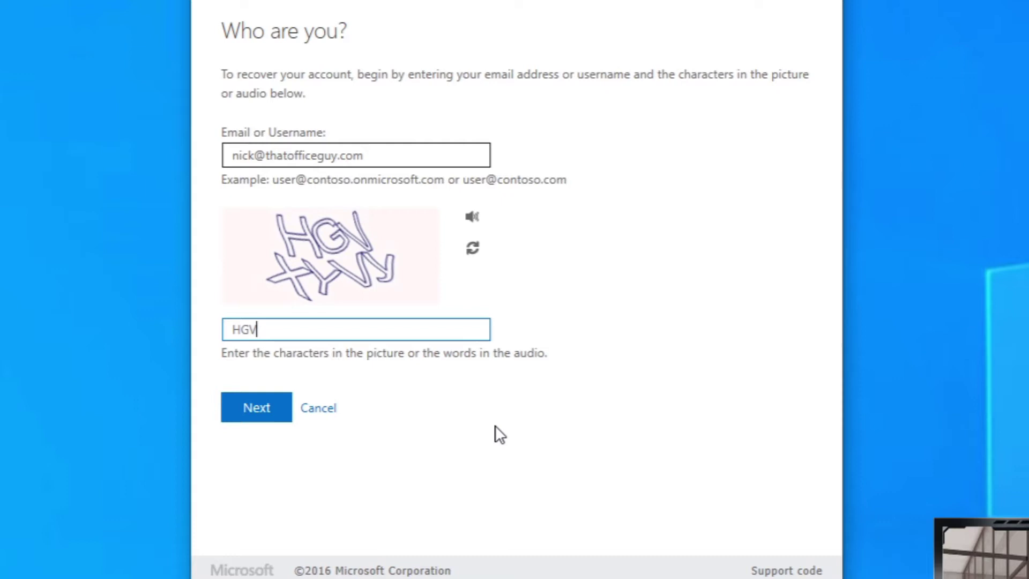
pyautogui.write('XYVy')
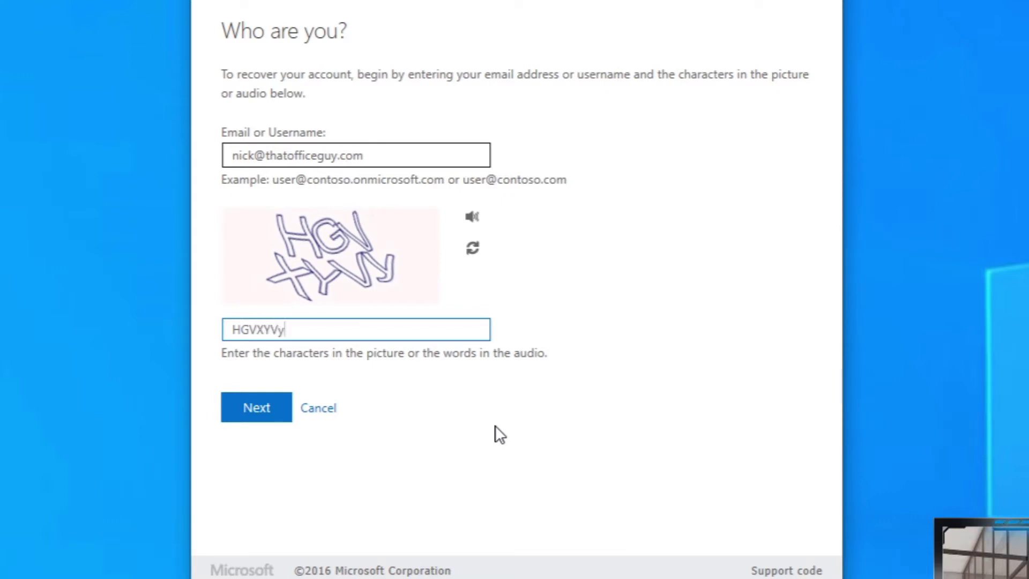
pyautogui.click(243, 407)
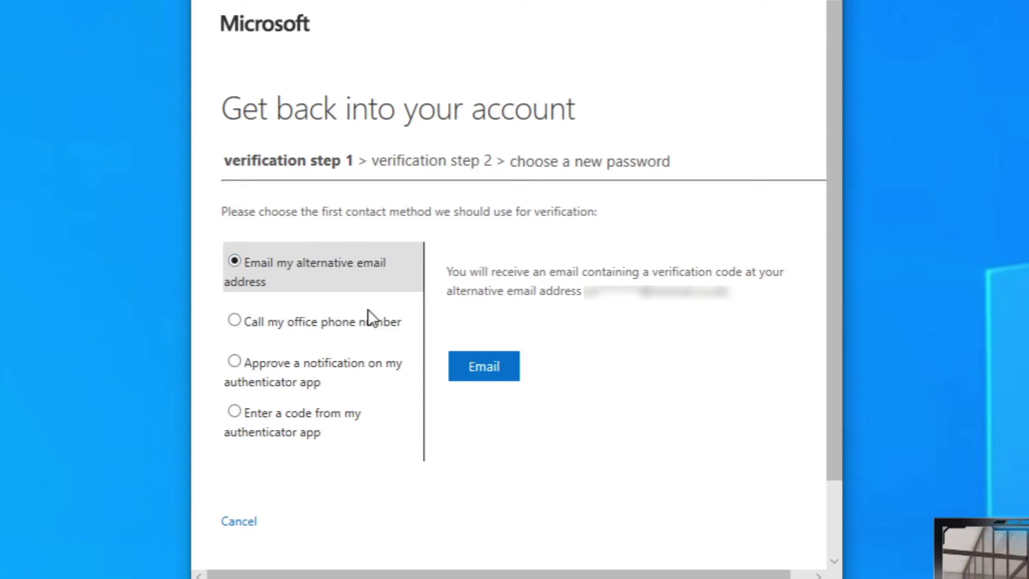
# Email a verification code to the alternative address and enter that code to pass step 1
pyautogui.click(483, 377)
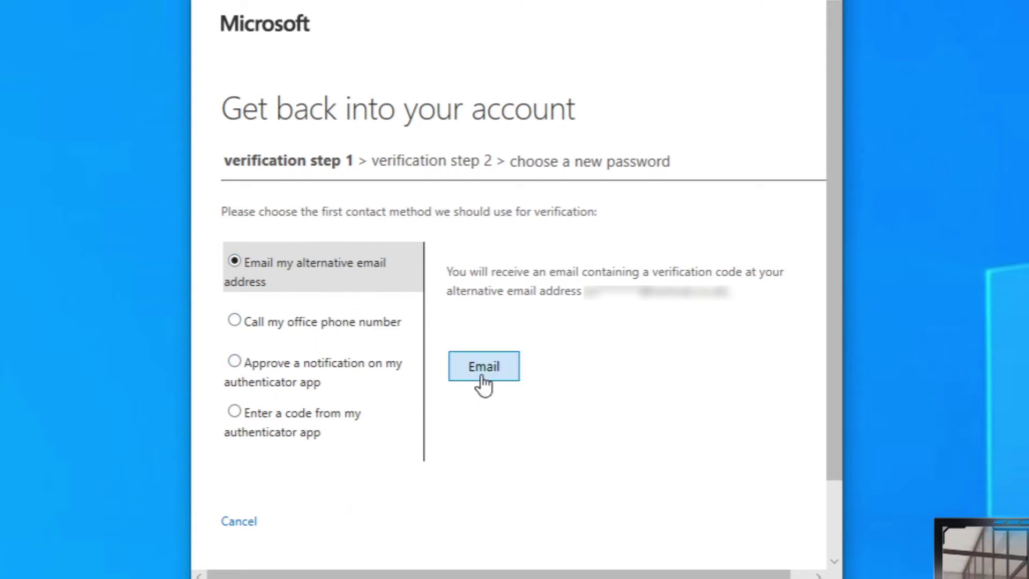
pyautogui.click(485, 375)
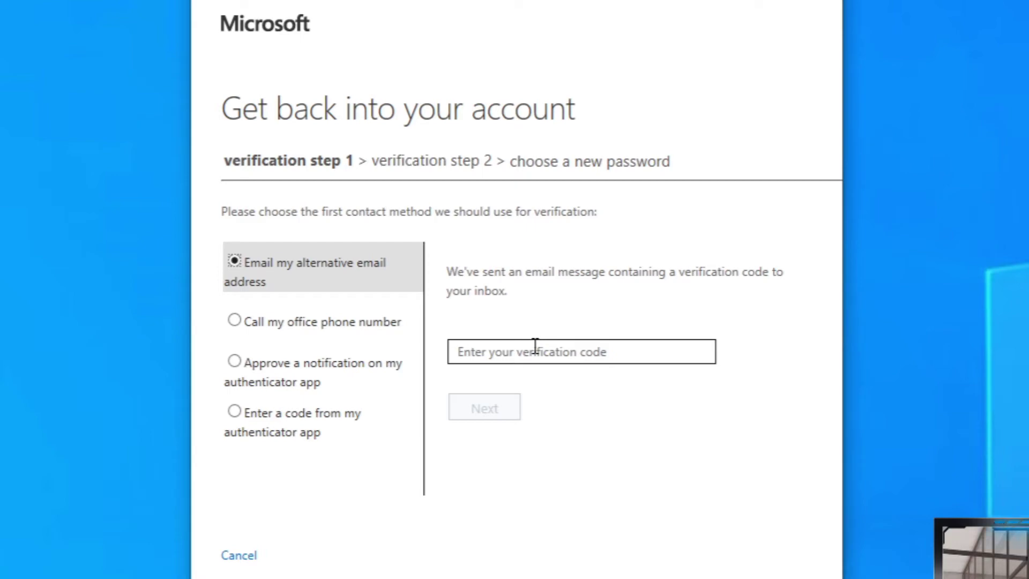
pyautogui.click(515, 351)
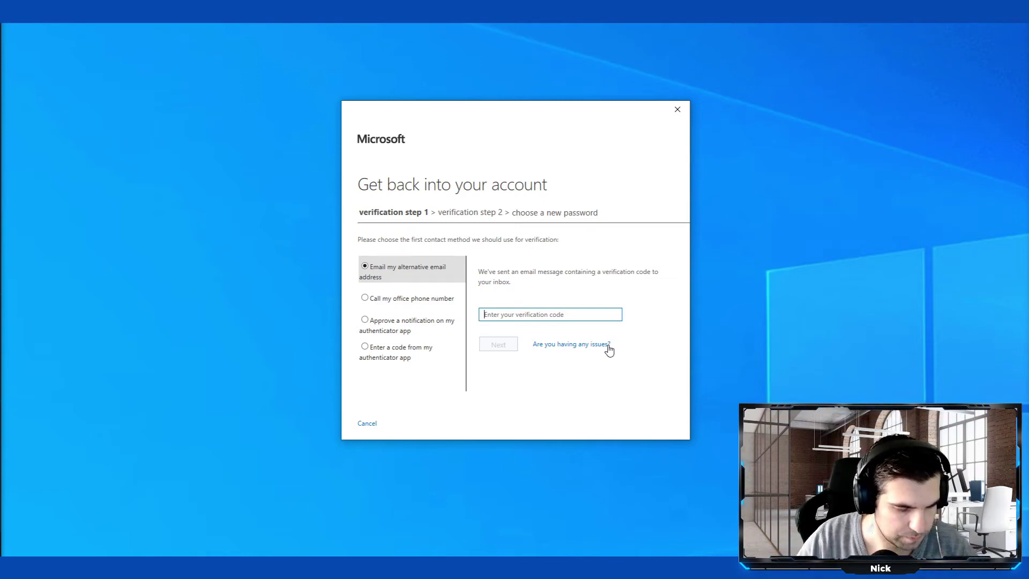
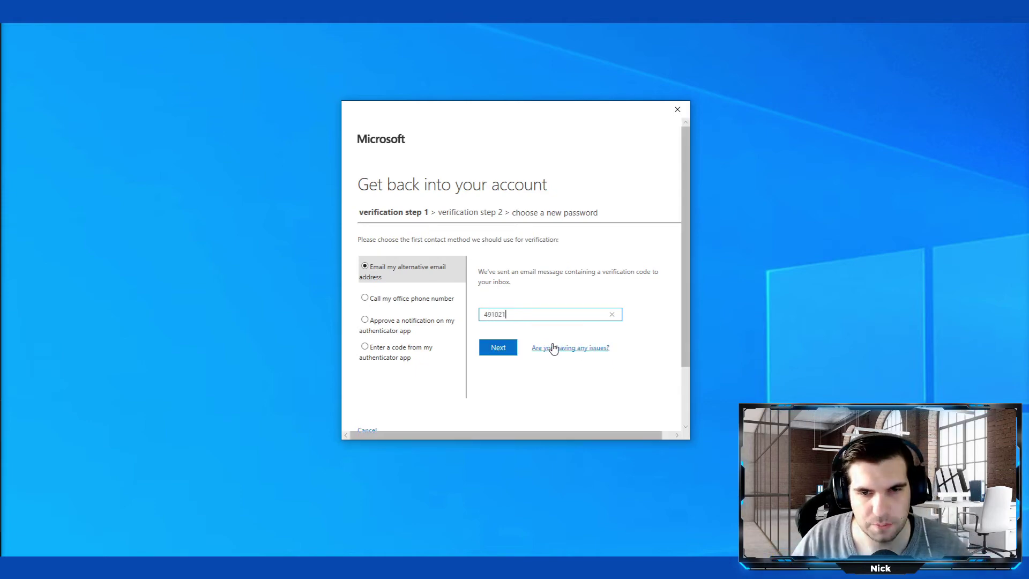
pyautogui.click(500, 357)
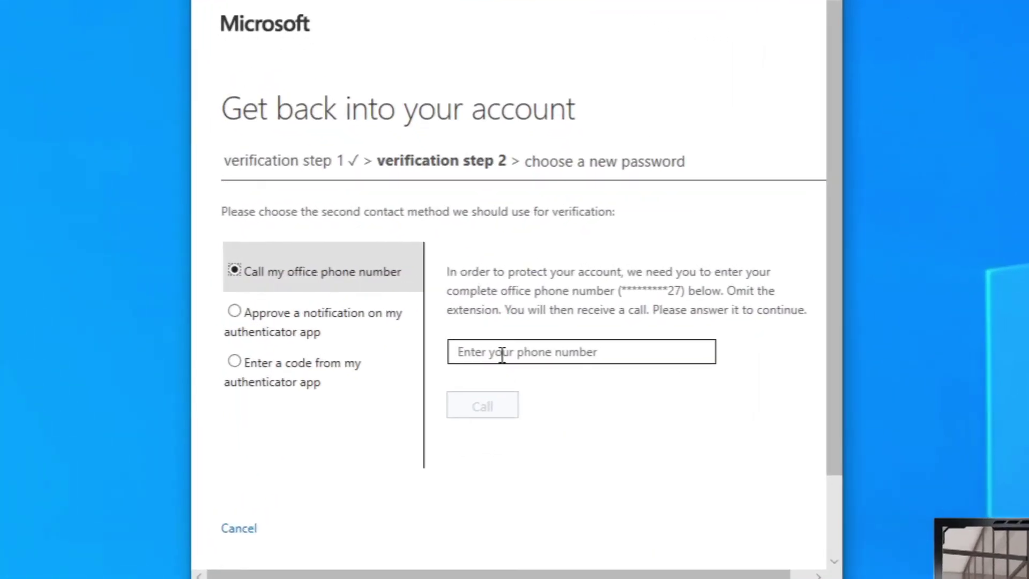
# Enter the office phone number and place the verification call for step 2
pyautogui.click(502, 355)
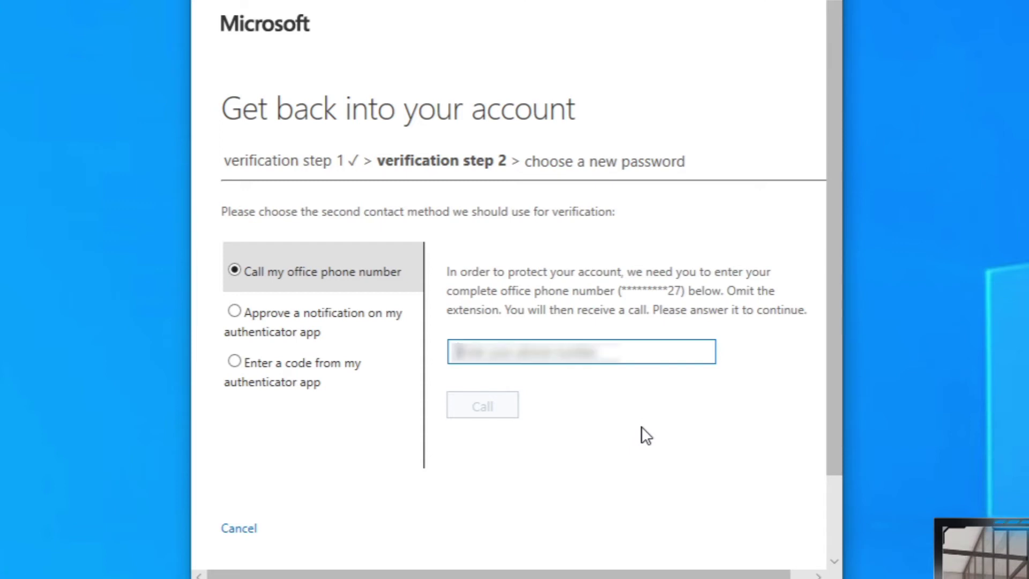
pyautogui.write('12345678')
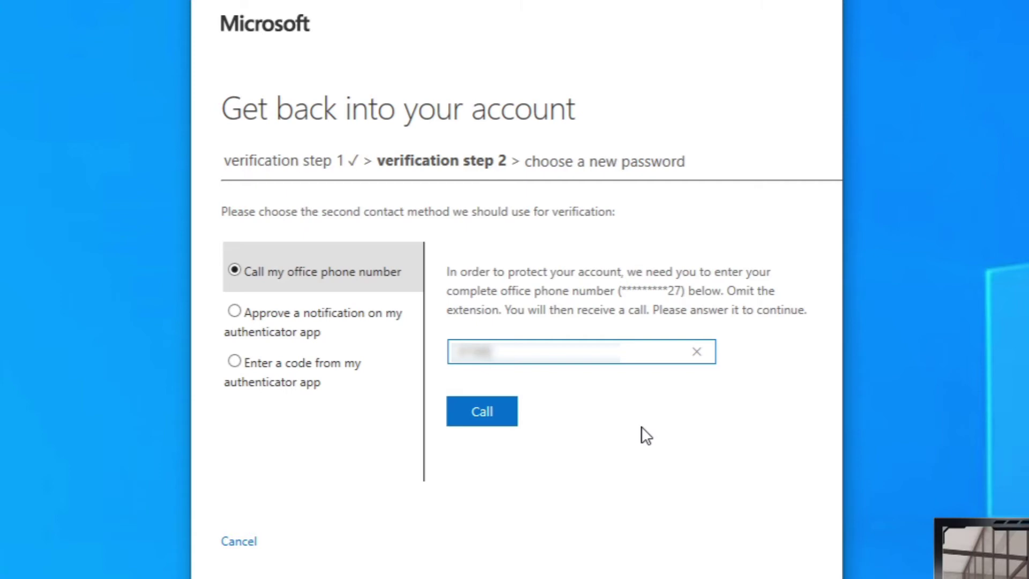
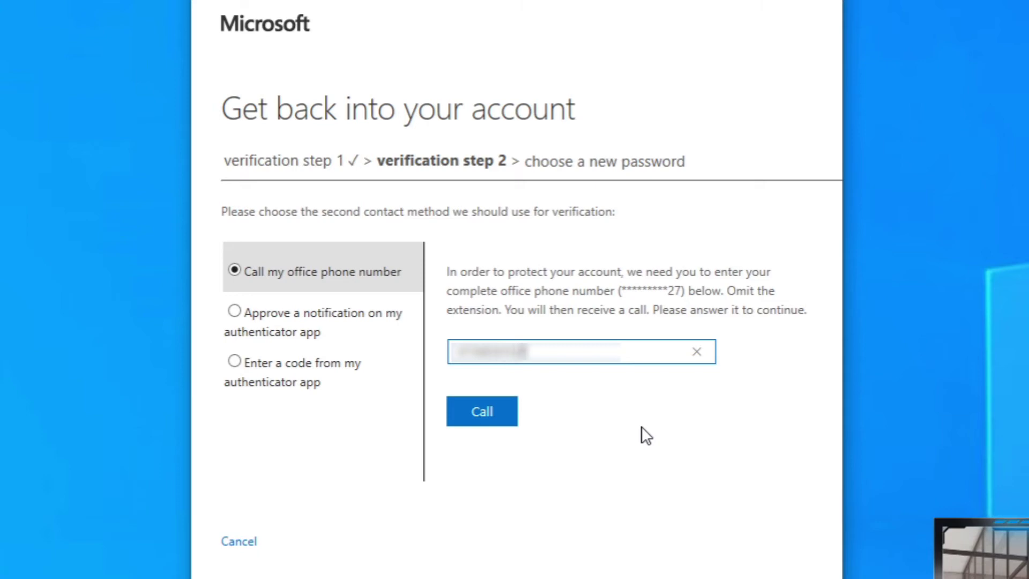
pyautogui.click(501, 411)
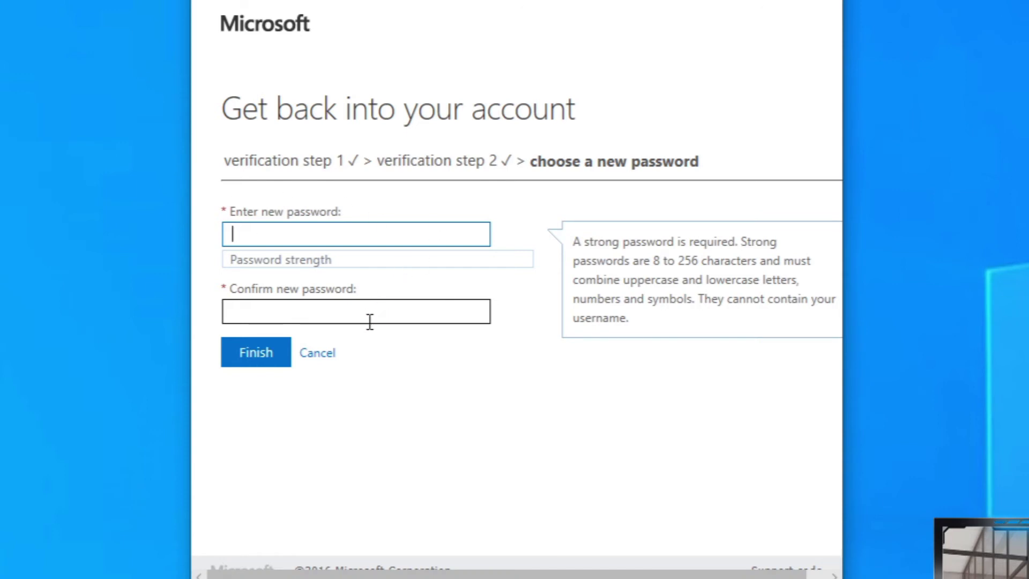
# Enter a new strong password in both fields and submit it to complete the reset
pyautogui.write('*****')
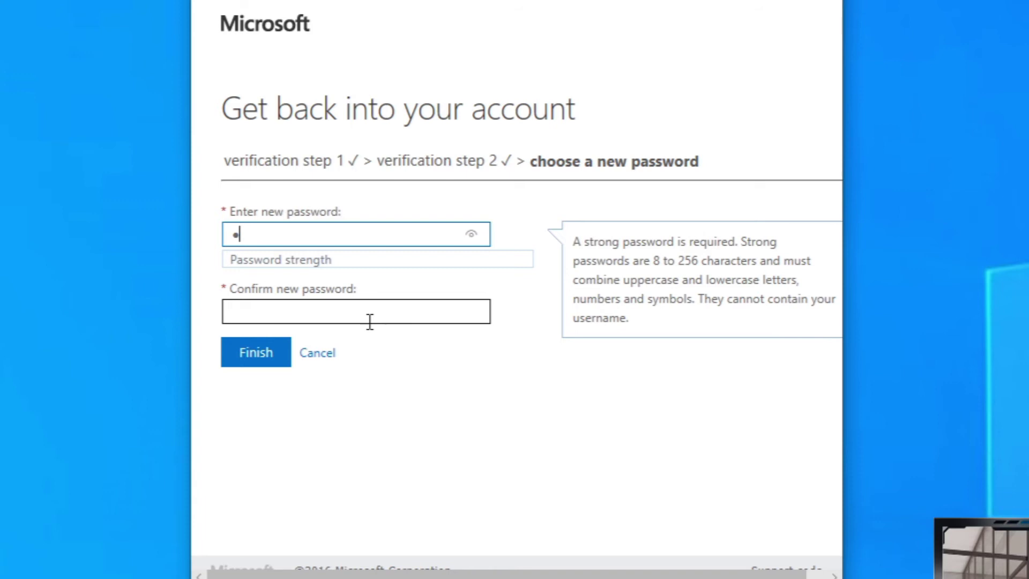
pyautogui.write('***')
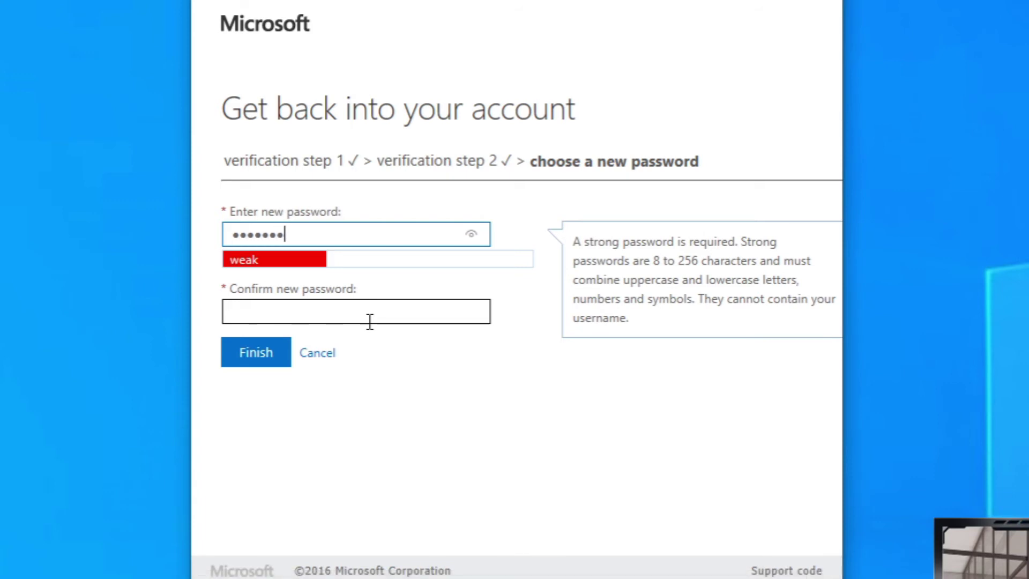
pyautogui.click(370, 322)
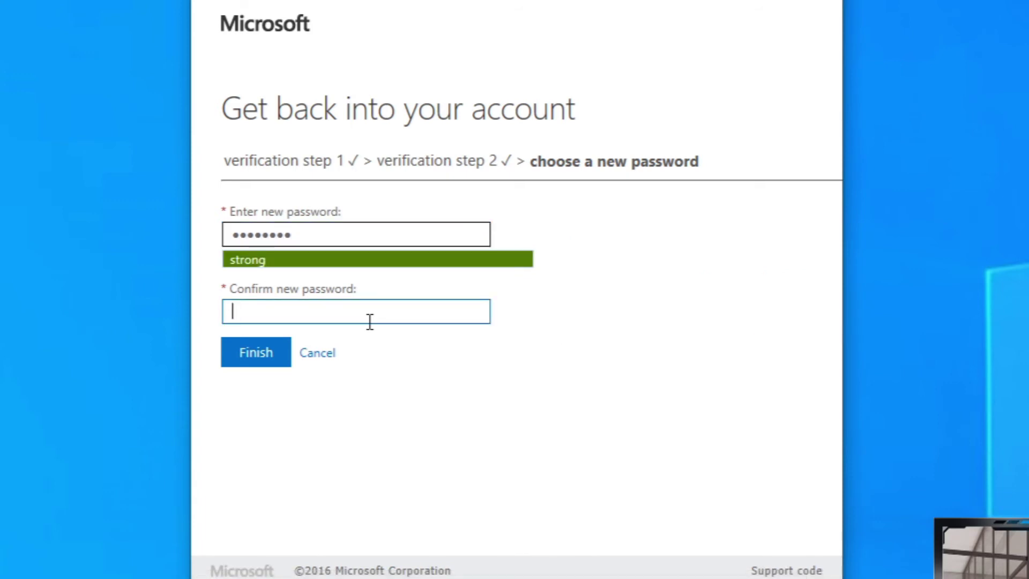
pyautogui.write('****')
pyautogui.write('*******')
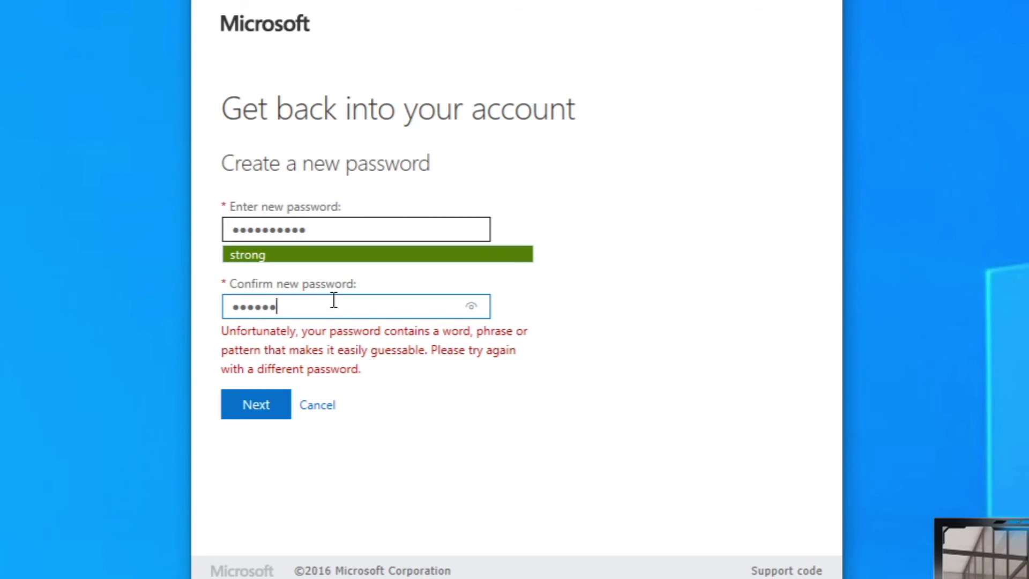
pyautogui.click(250, 400)
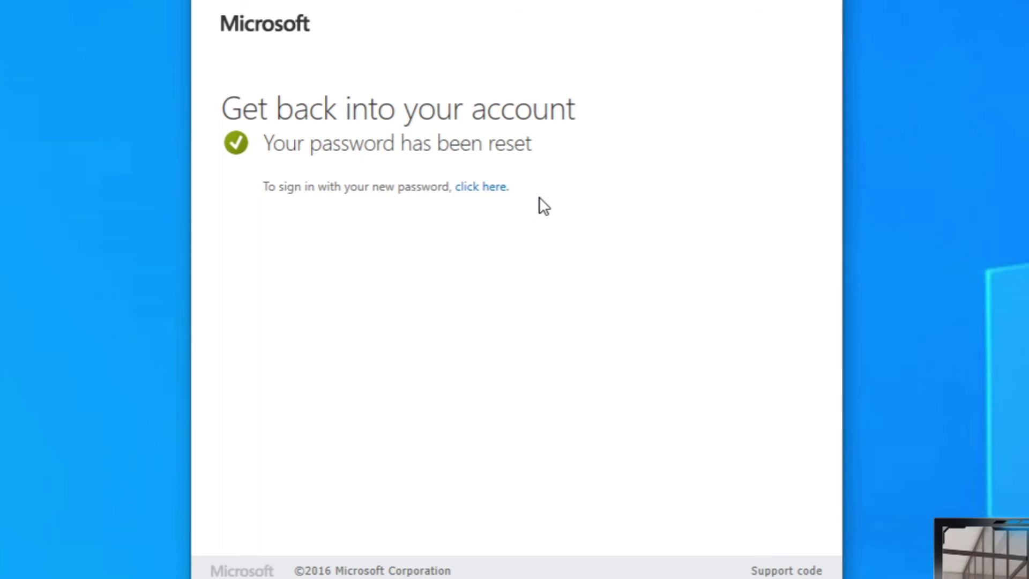
# Return to sign-in, submit the account's e-mail address, and enter the new password
pyautogui.click(499, 188)
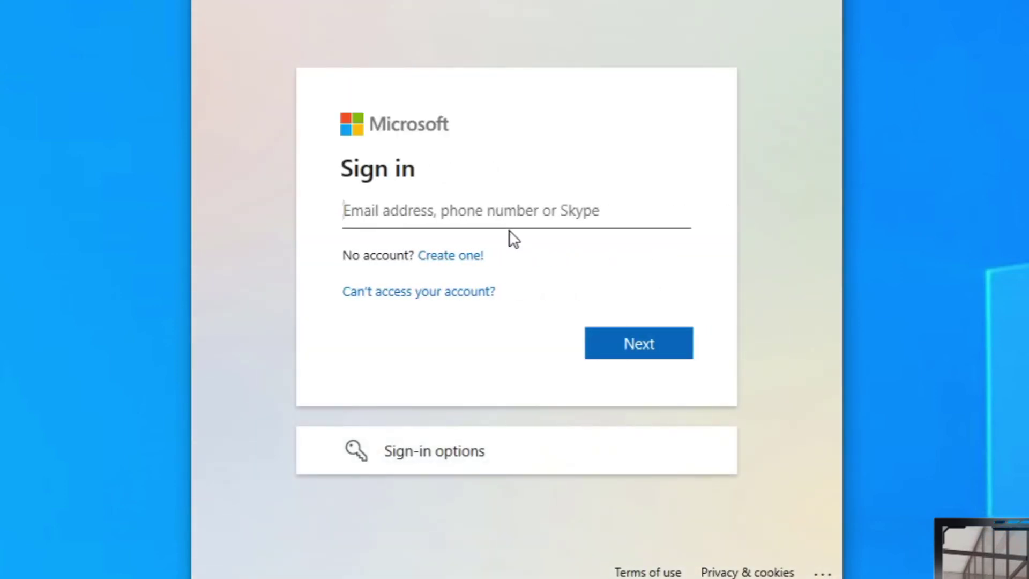
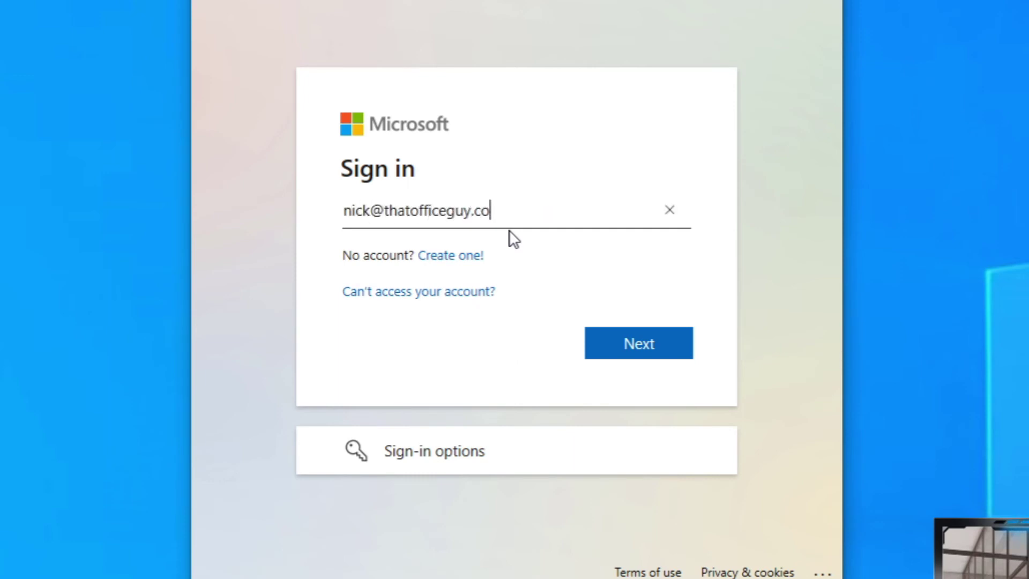
pyautogui.click(596, 347)
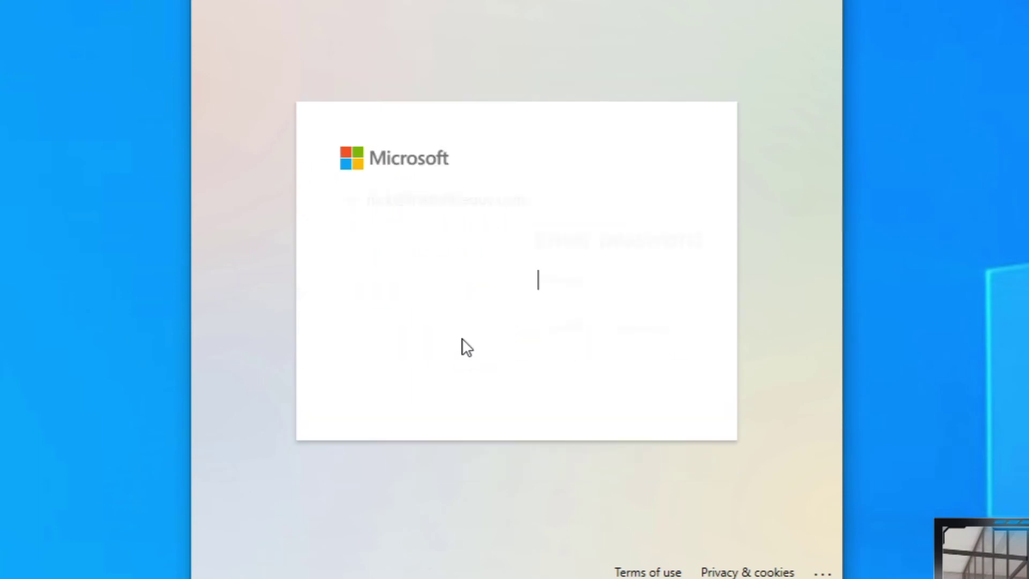
pyautogui.write('•••••••')
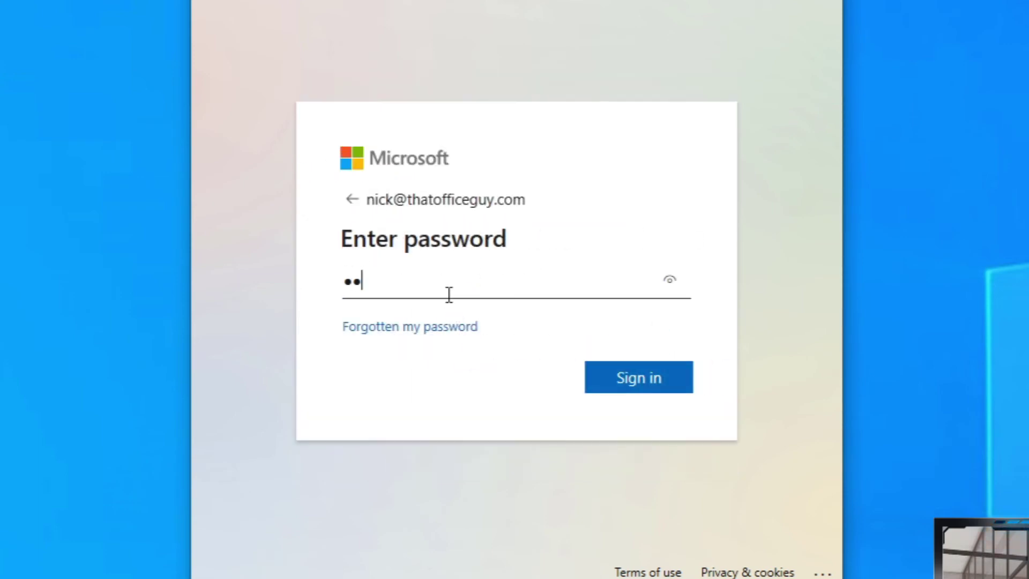
pyautogui.write('•••')
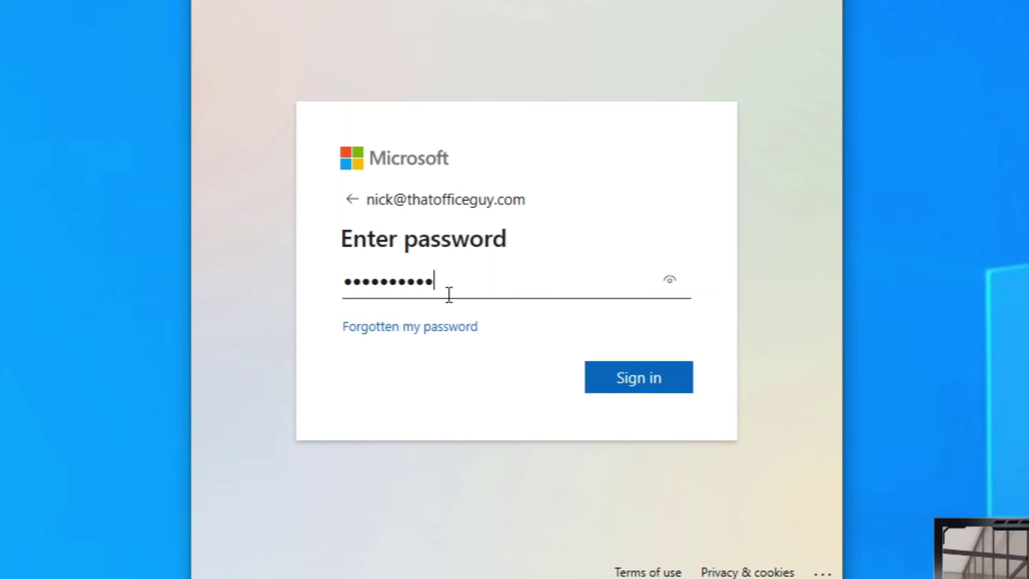
# Sign in with the new password and confirm the 'Stay signed in to all your apps' prompt
pyautogui.click(619, 382)
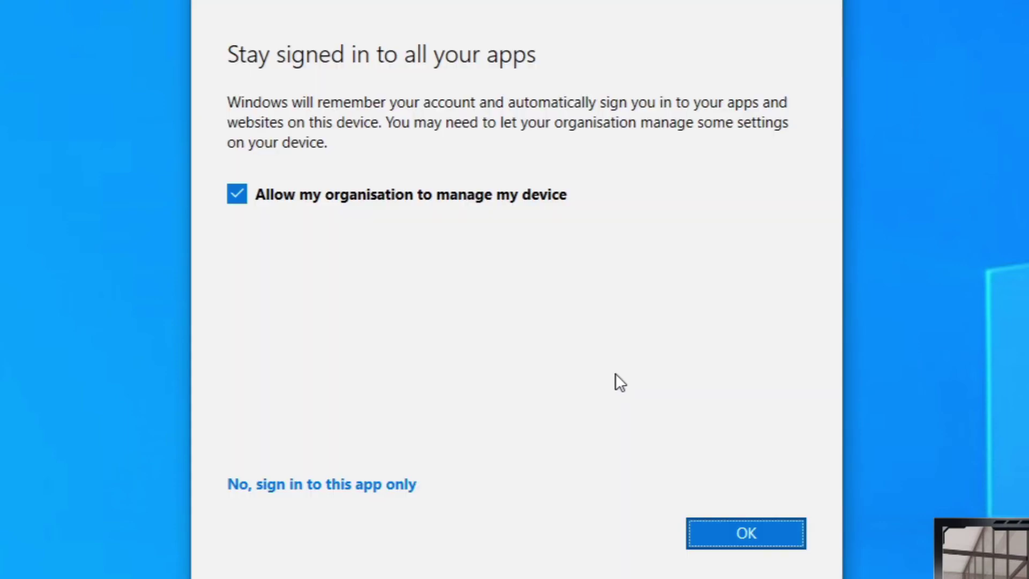
pyautogui.click(244, 192)
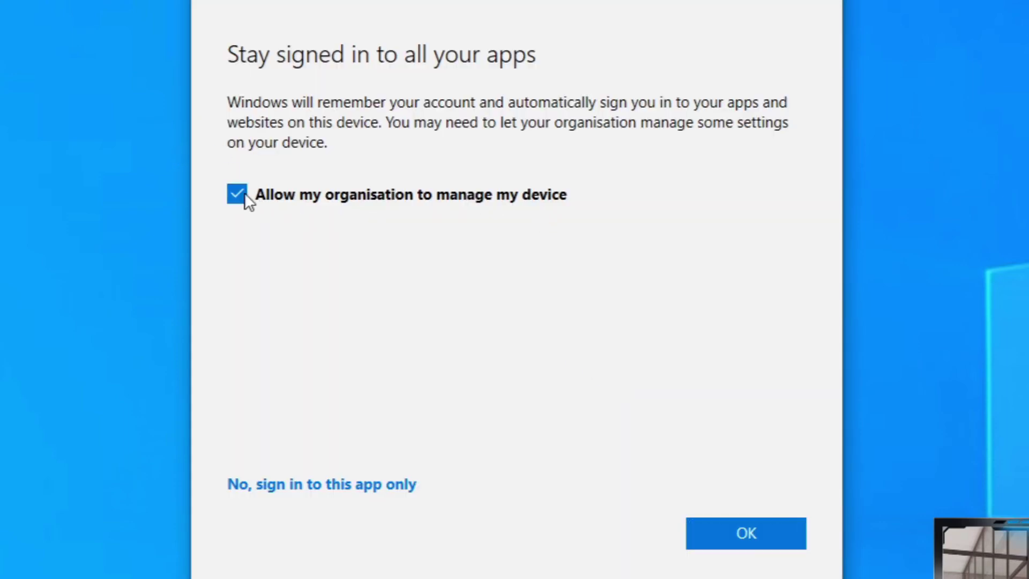